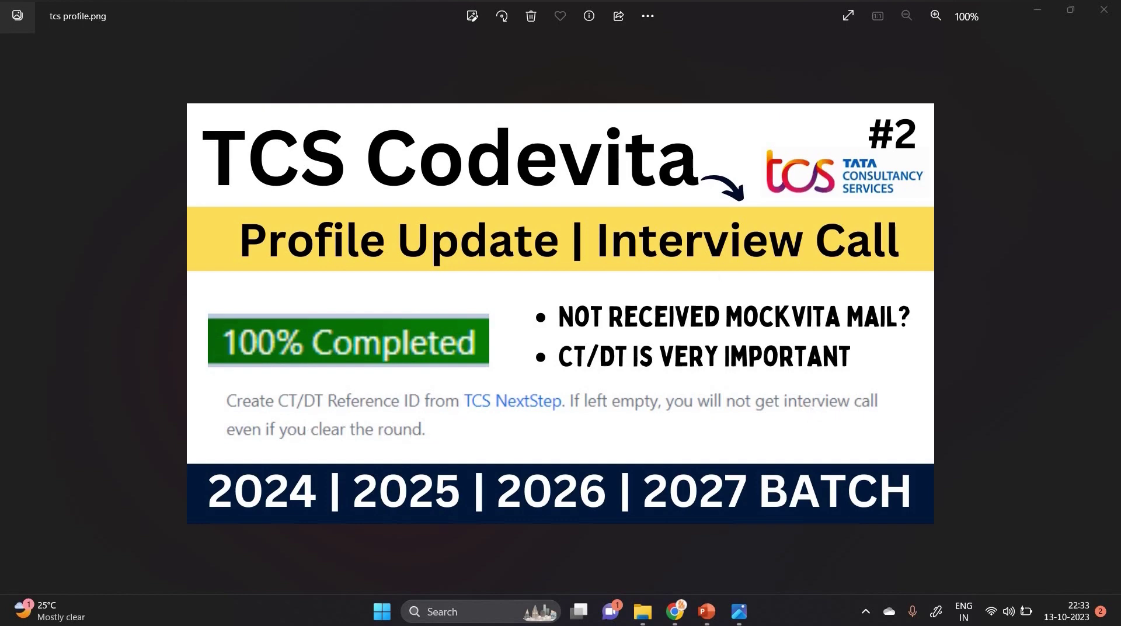
Bring forward the Chrome window showing the YouTube video 'TCS Codevita Updates | Mockvita-1'
mouse_move(675, 611)
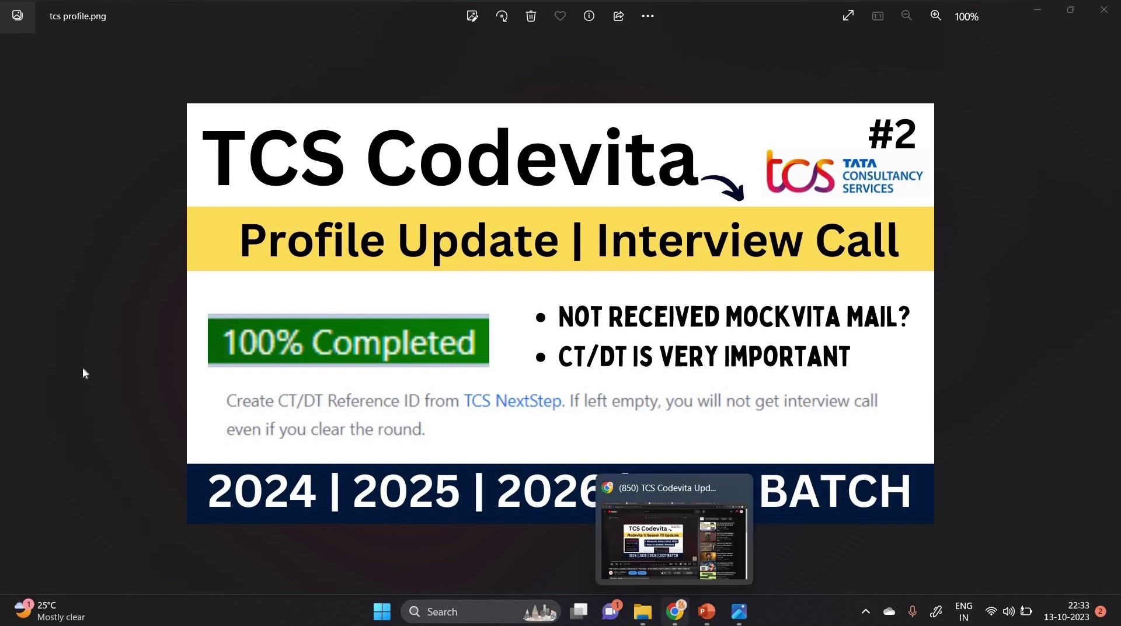
click(651, 543)
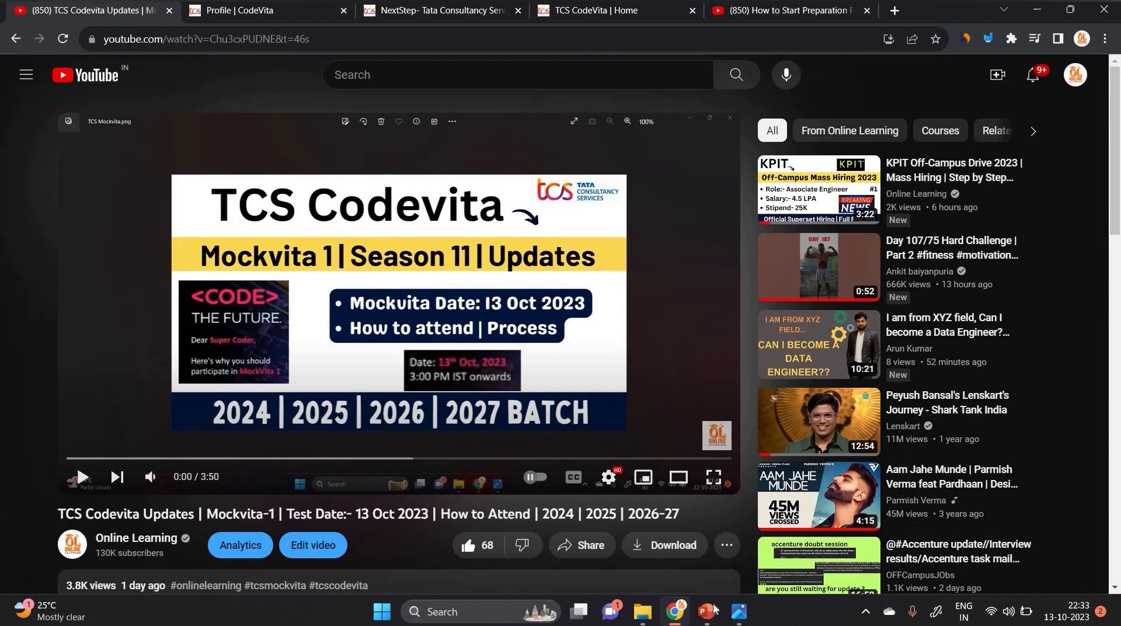
Ink slideshow notes on profile completion, batch years 2024–2027, NextStep CT/DT and interview calls, and keep them
key(alt+Tab)
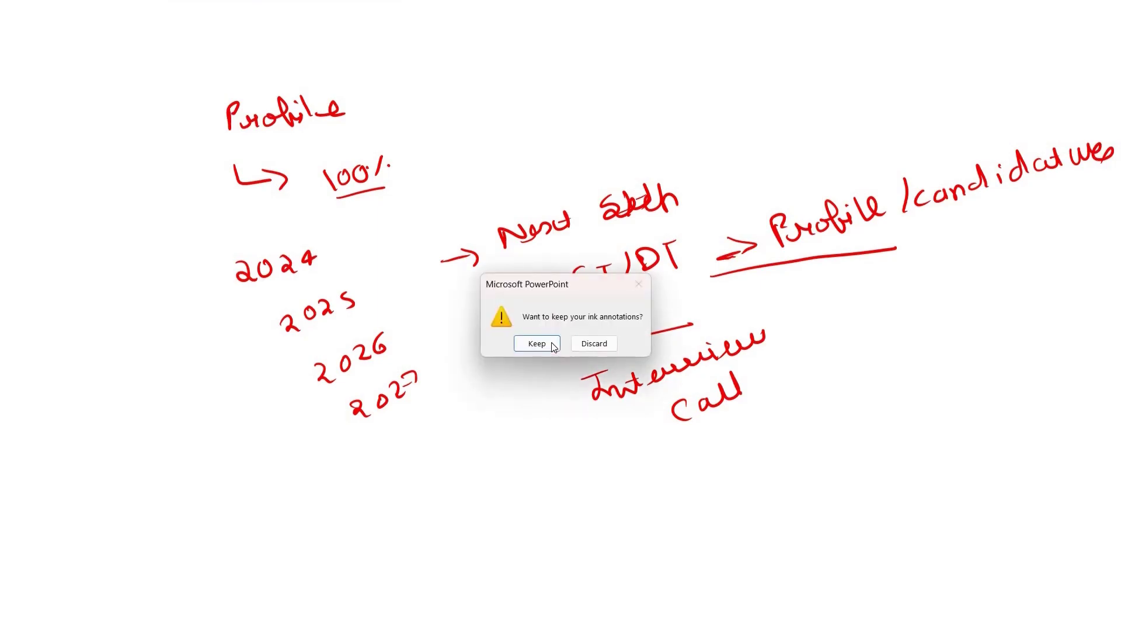
click(535, 344)
On the Profile | CodeVita tab, enter the contact number and validate it with the OTP
click(677, 614)
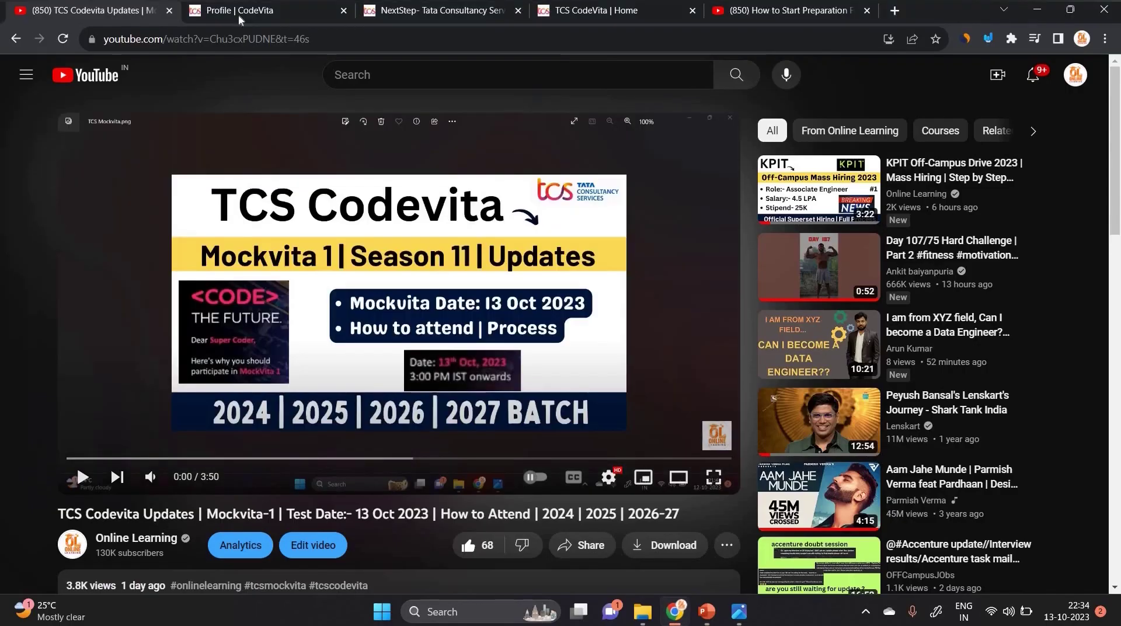
click(239, 10)
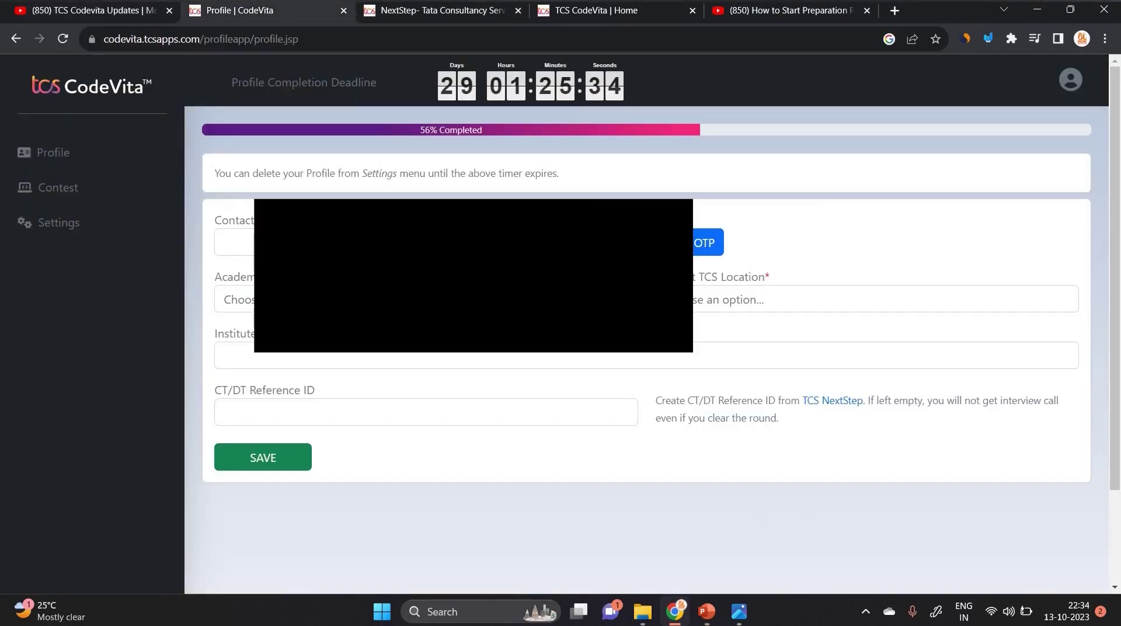
click(318, 240)
key(Tab)
click(224, 241)
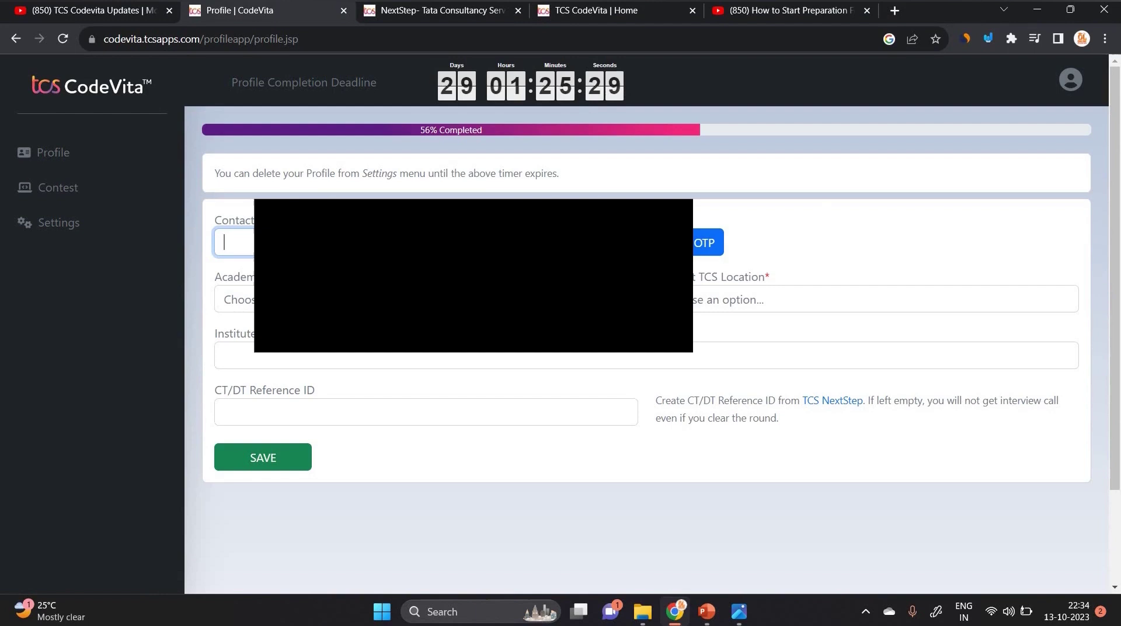
click(704, 248)
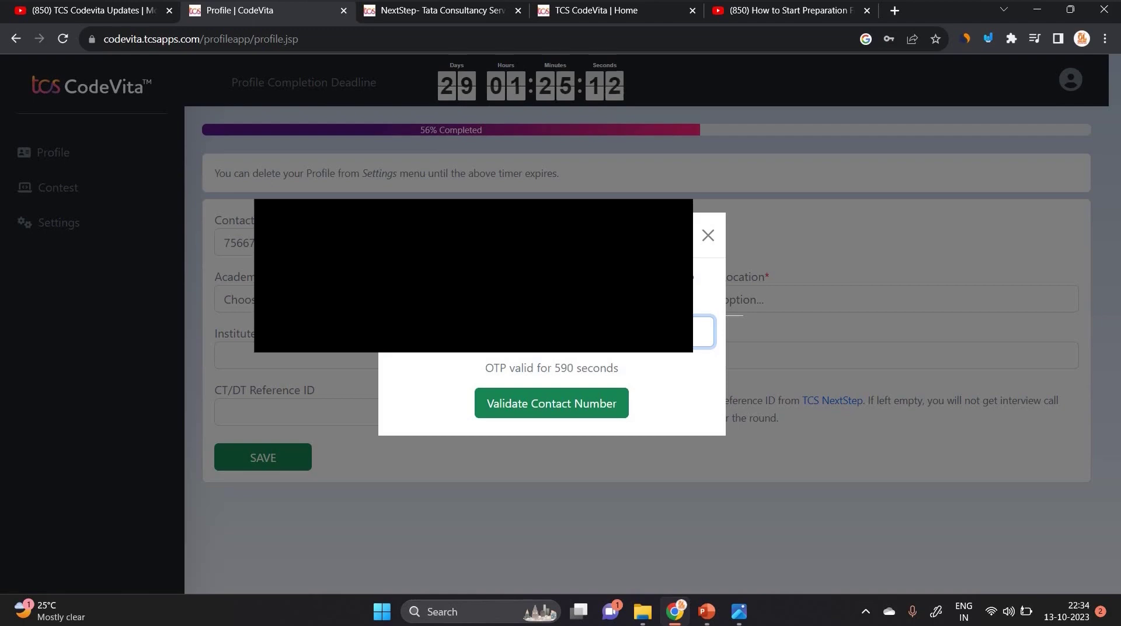
click(547, 409)
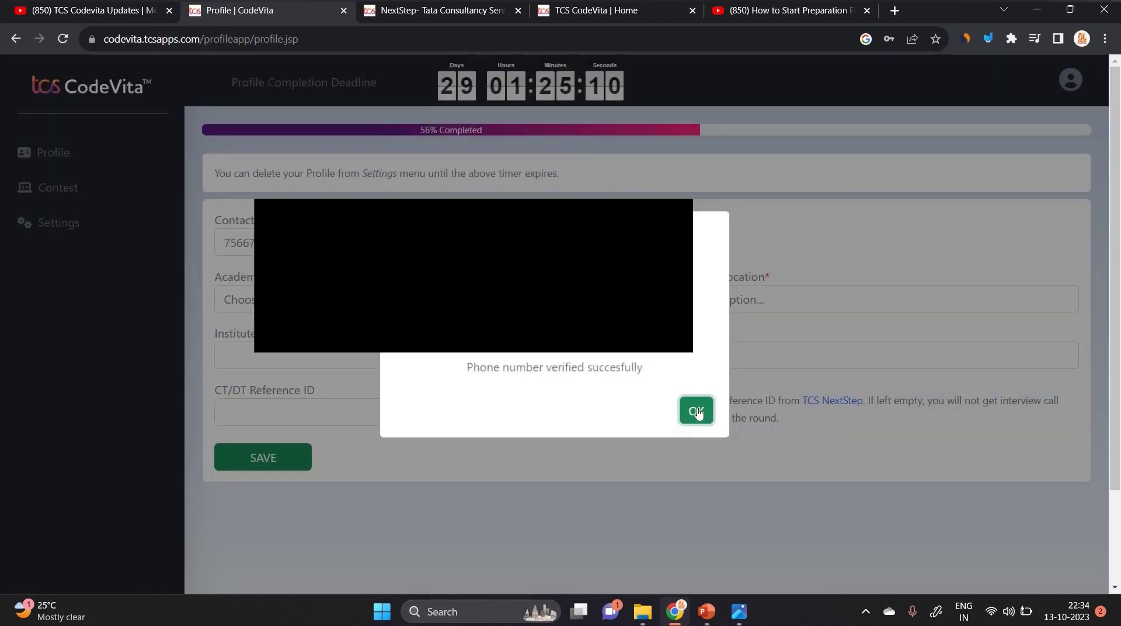
Dismiss the verification and saved messages and set Academic Year to 2024
click(698, 412)
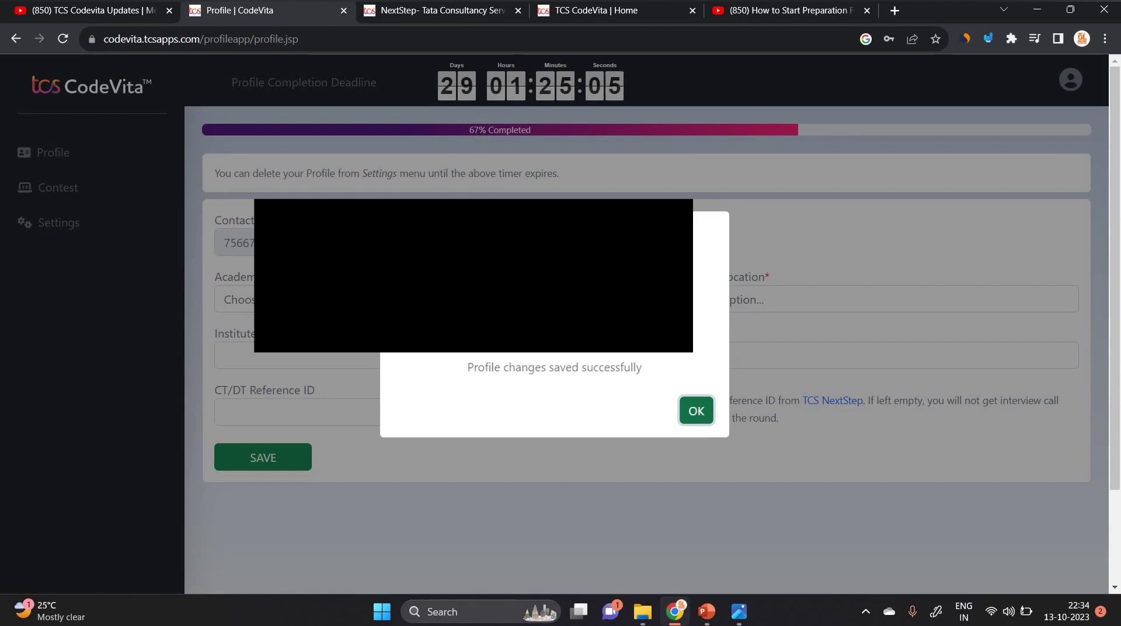
click(697, 412)
click(260, 300)
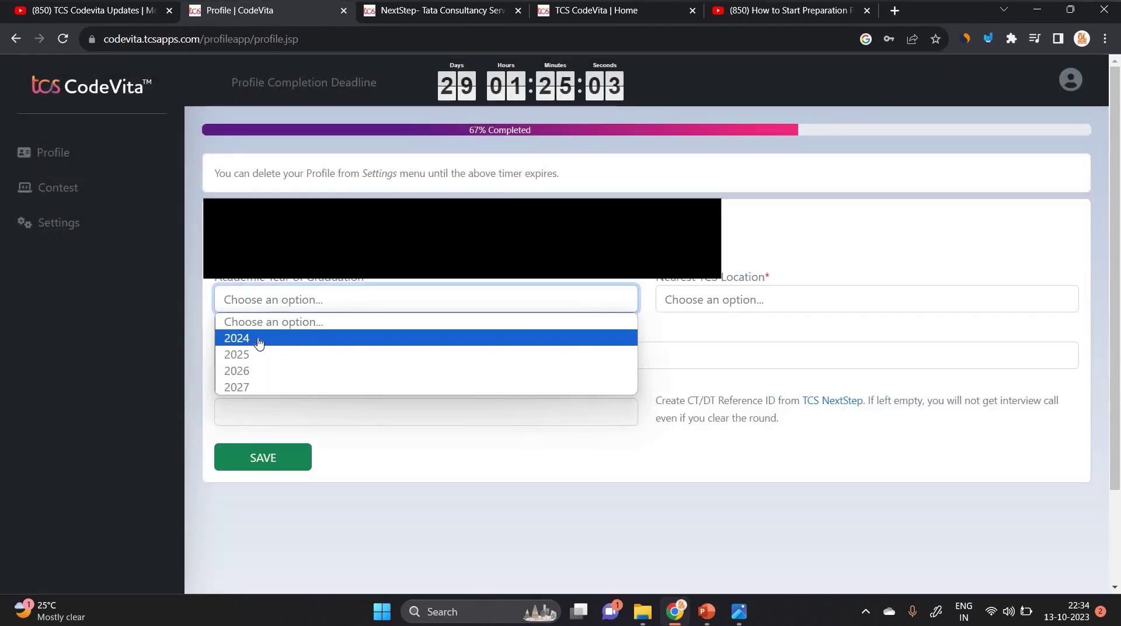
click(257, 339)
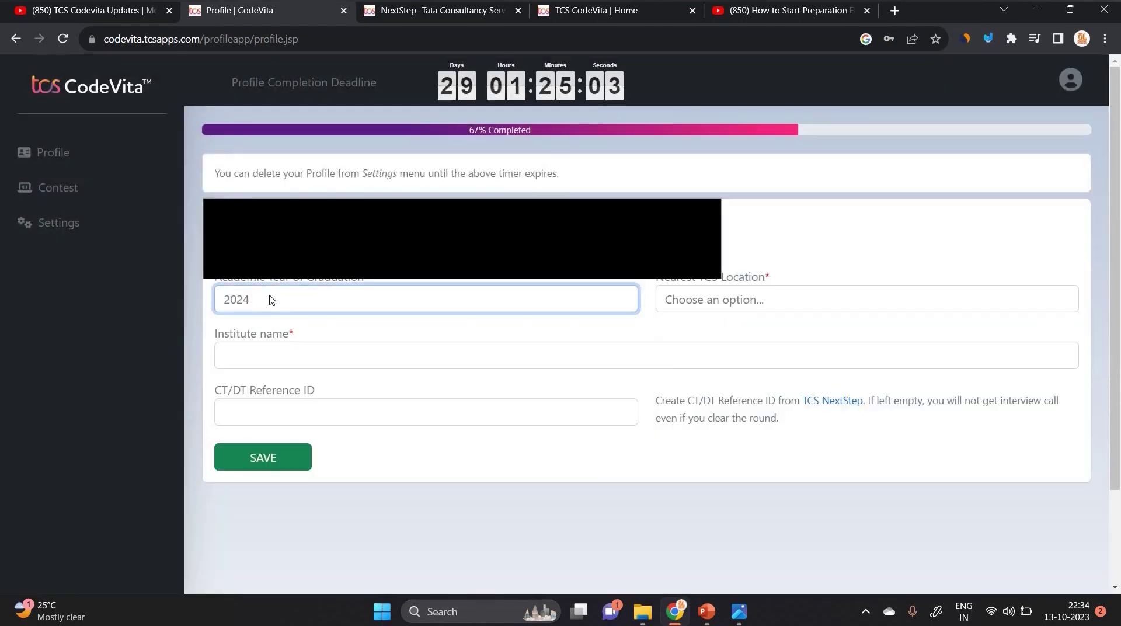
Choose Indore as the Nearest TCS Location
click(694, 308)
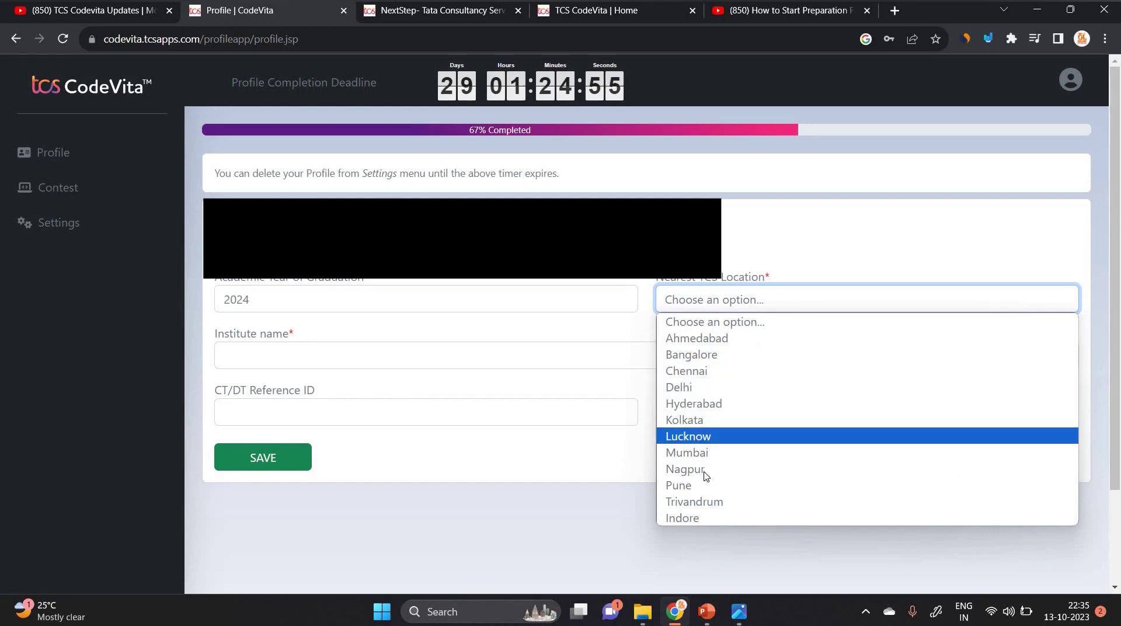
click(707, 518)
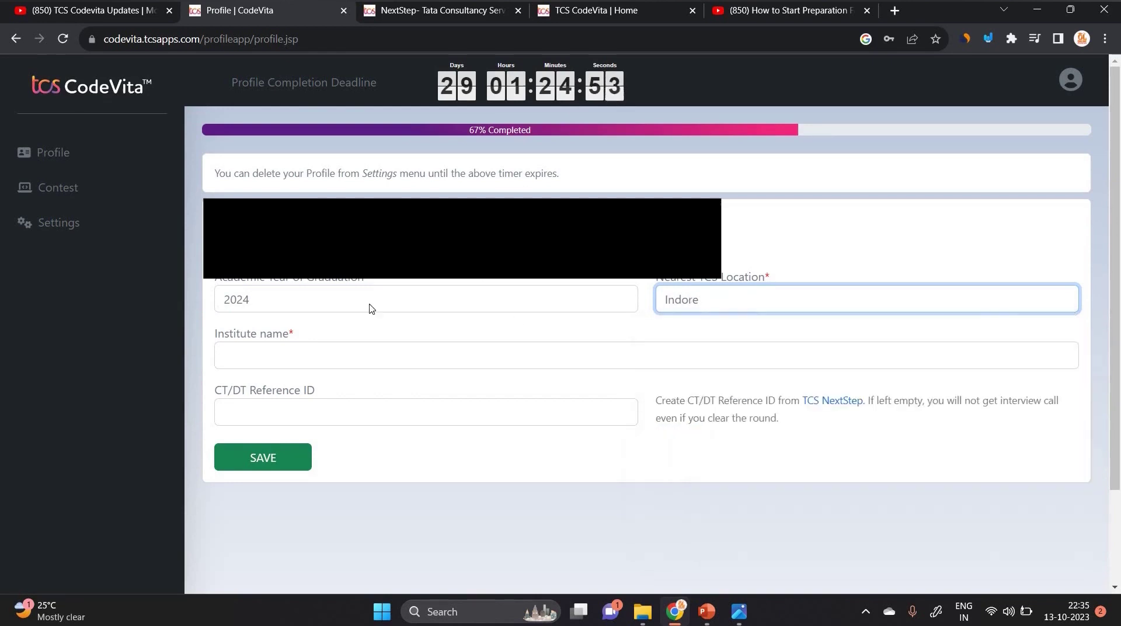
click(353, 356)
Set the institute to ACROPOLIS TECHNICAL CAMPUS from the 'Acropolis' suggestions, with 'tcs nextstep' searched in a new tab
text(Acropolis)
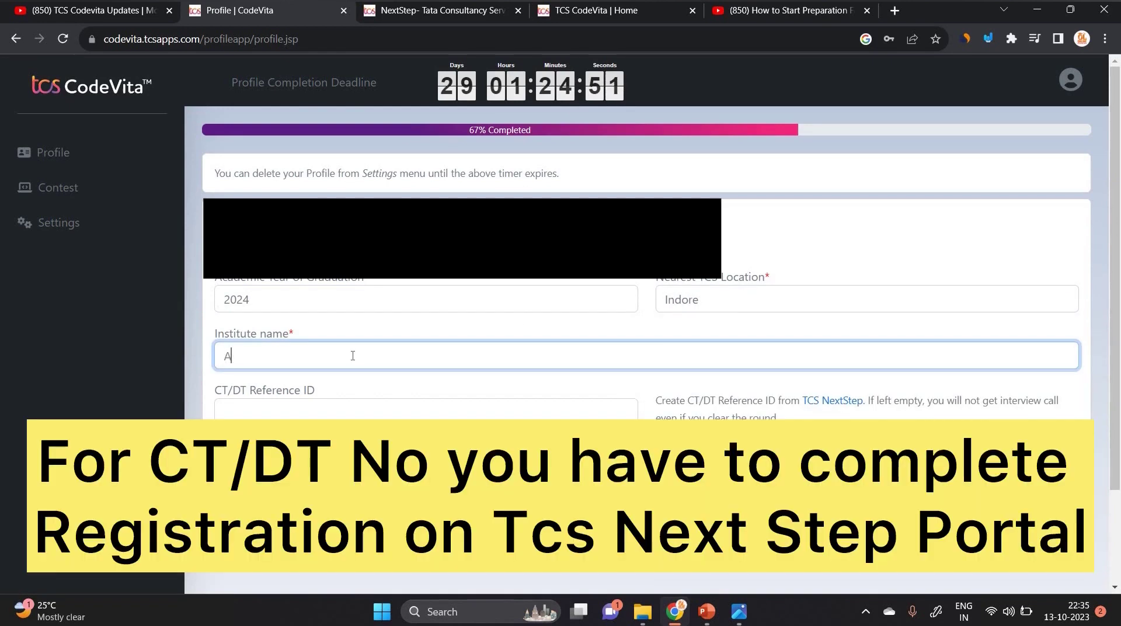
click(893, 11)
text(tcse)
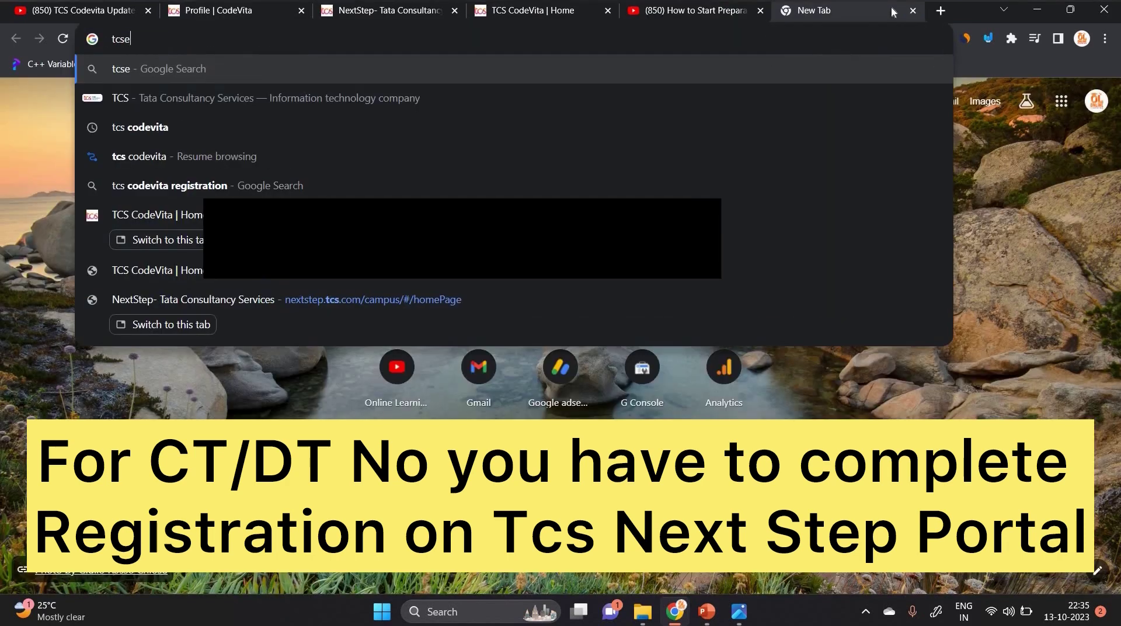
text( nextstep)
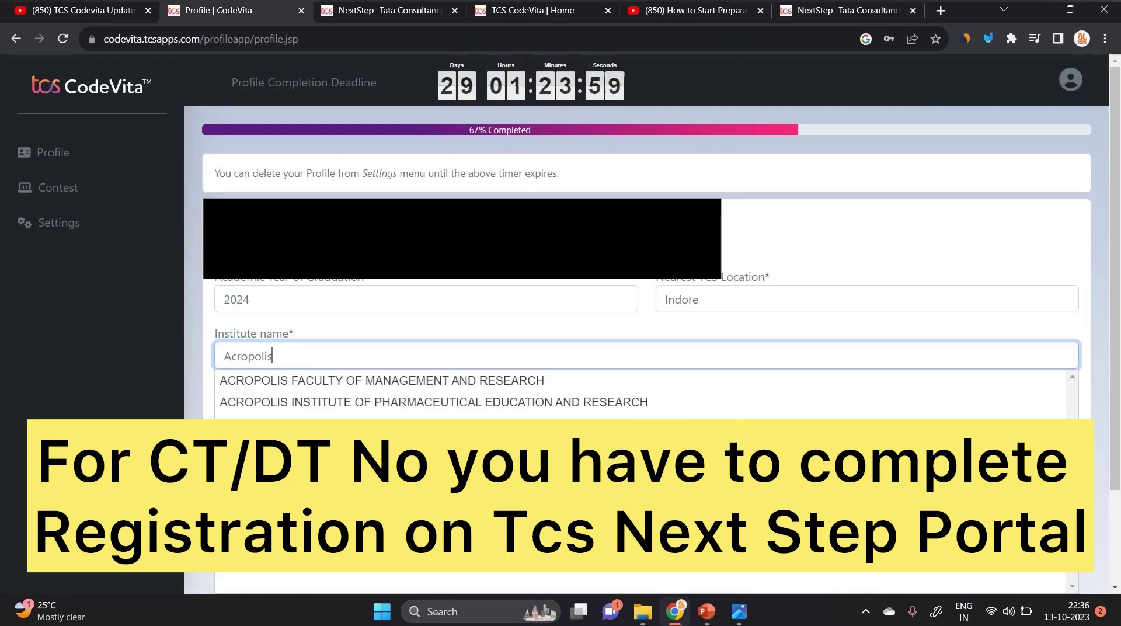
click(305, 418)
Enter the CT/DT reference ID and save the profile at 100% completed
click(307, 413)
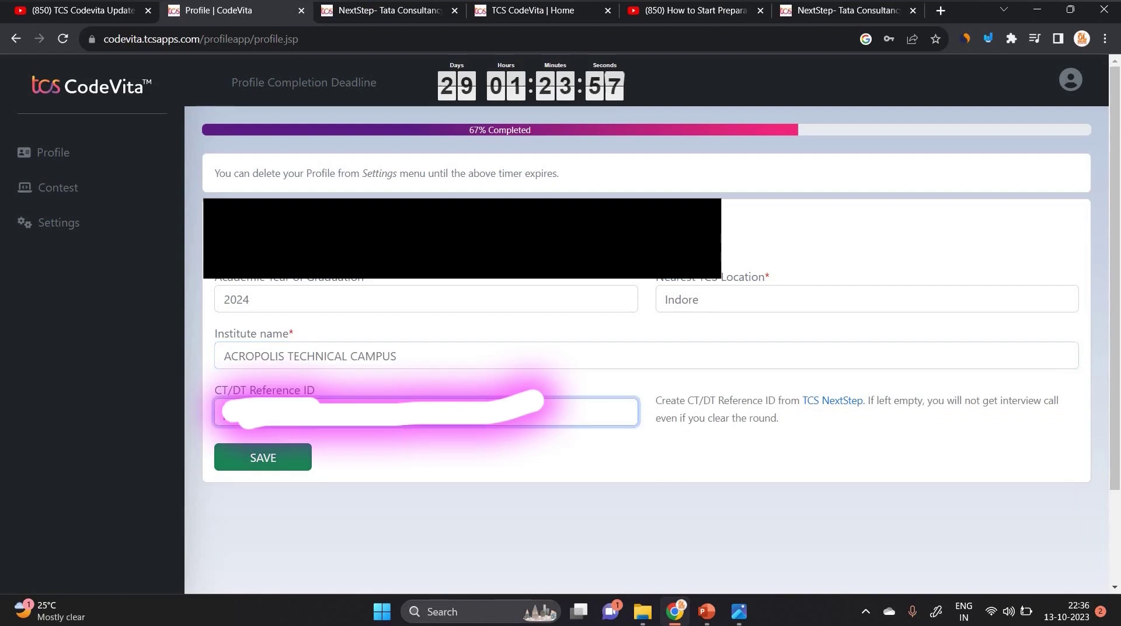
click(265, 452)
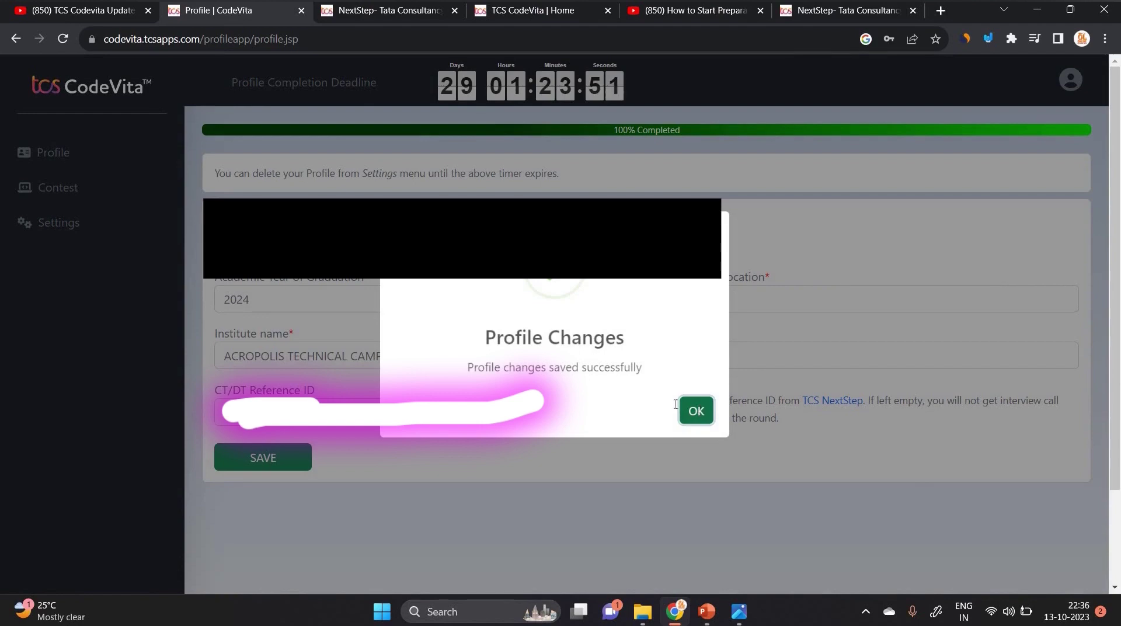
click(662, 114)
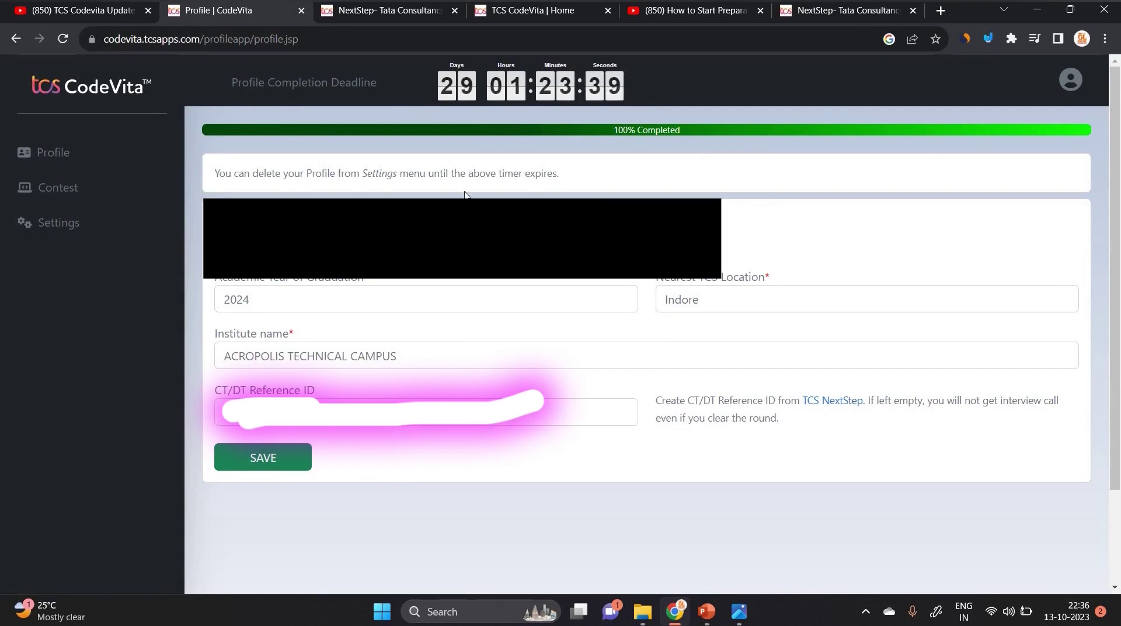
Scroll through the CodeVita home page's prize money, eligibility, journey and About Us sections
click(550, 12)
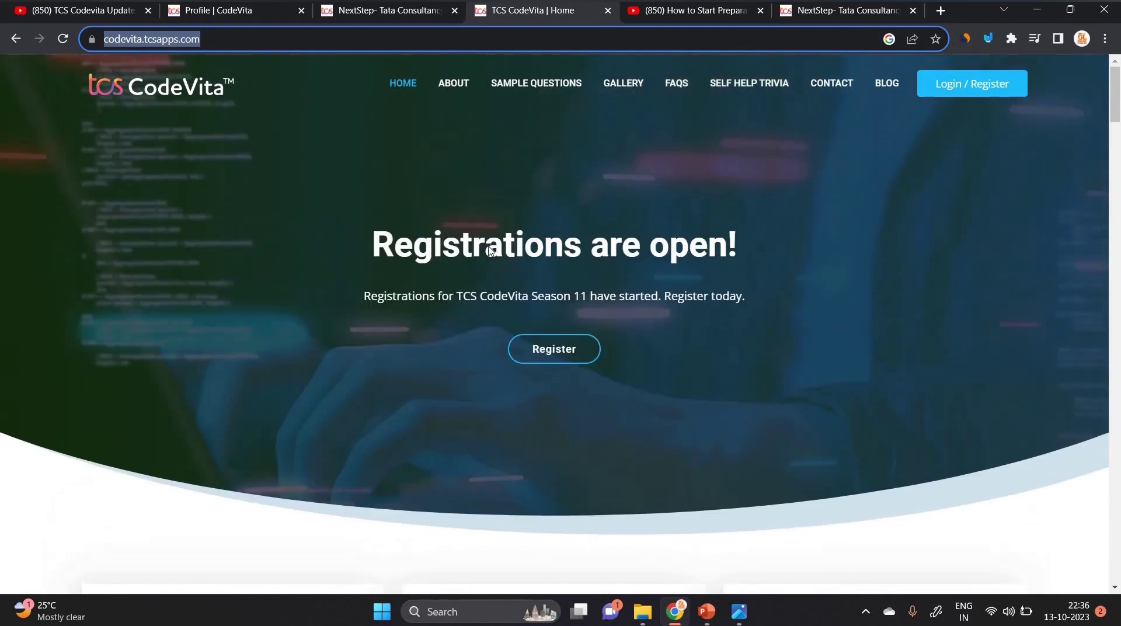
scroll(642, 246, down, 6)
scroll(841, 250, up, 6)
scroll(841, 250, down, 6)
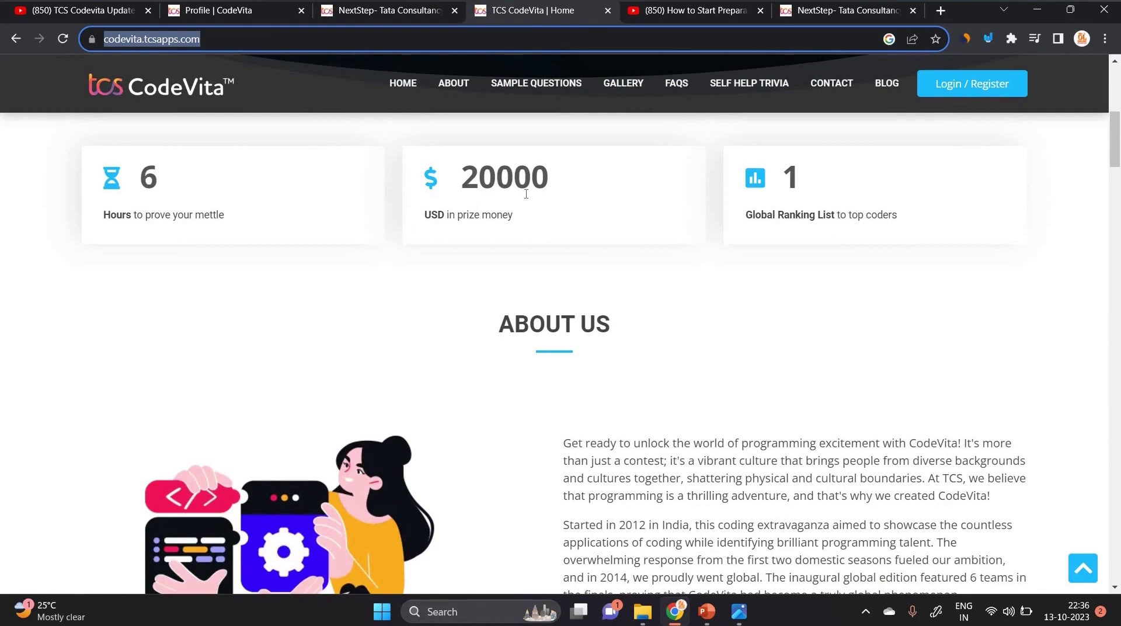
scroll(623, 242, down, 9)
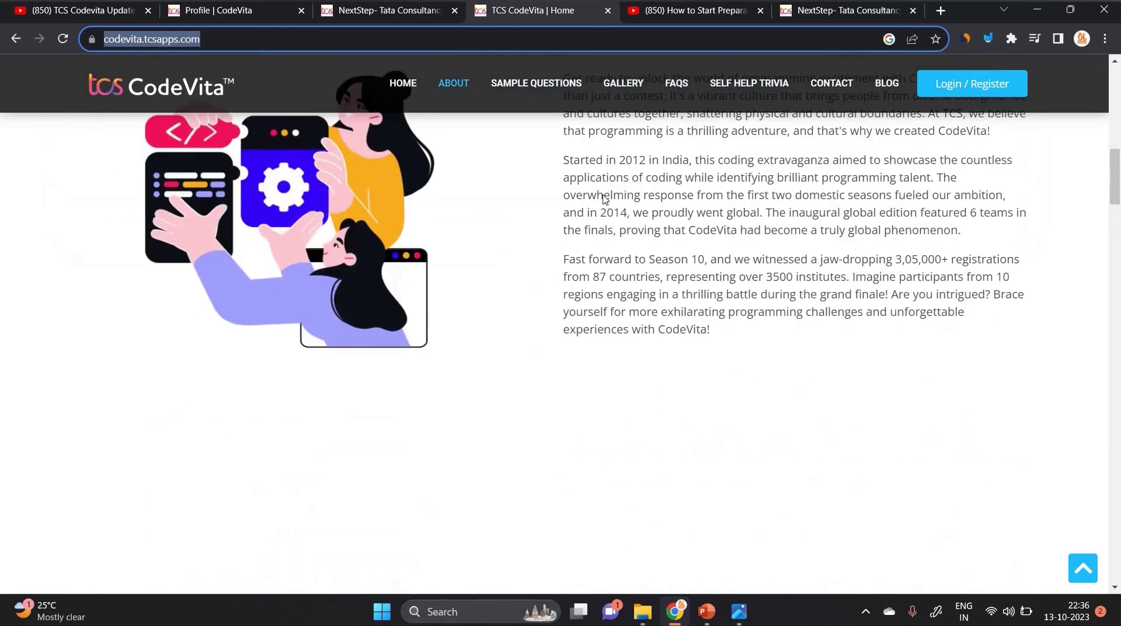
scroll(245, 266, down, 3)
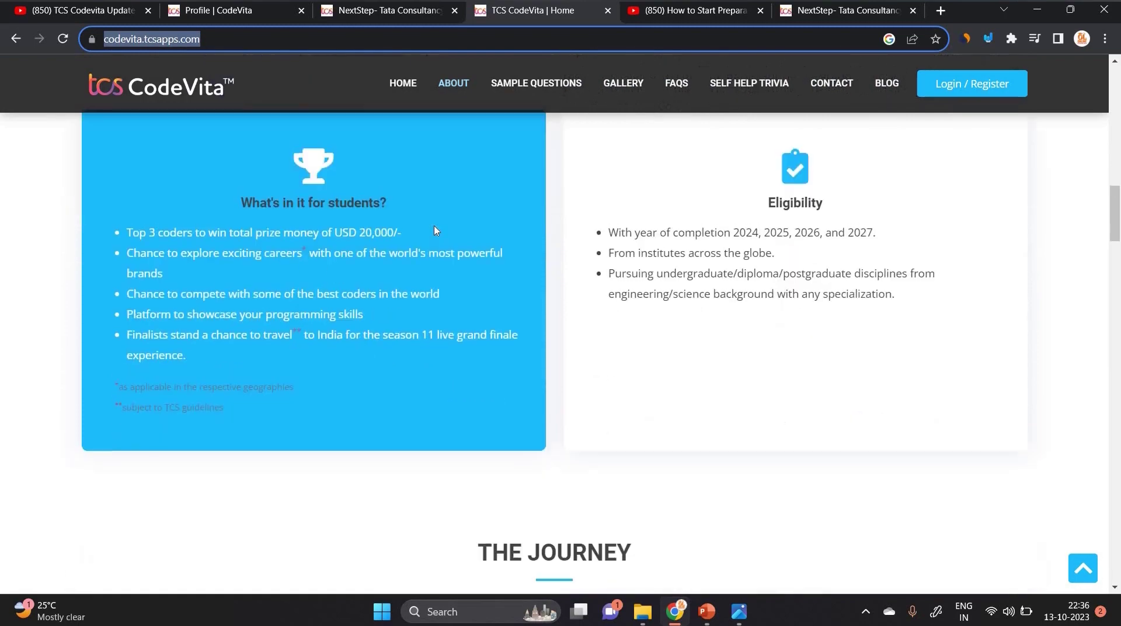
scroll(338, 291, down, 10)
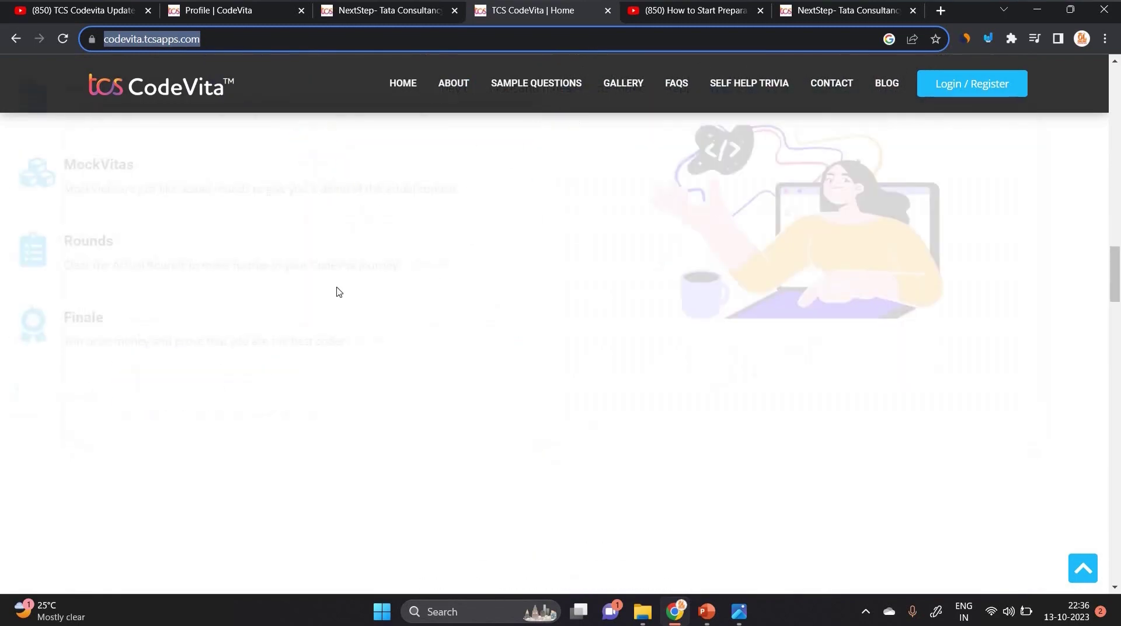
scroll(400, 255, up, 2)
scroll(523, 258, up, 18)
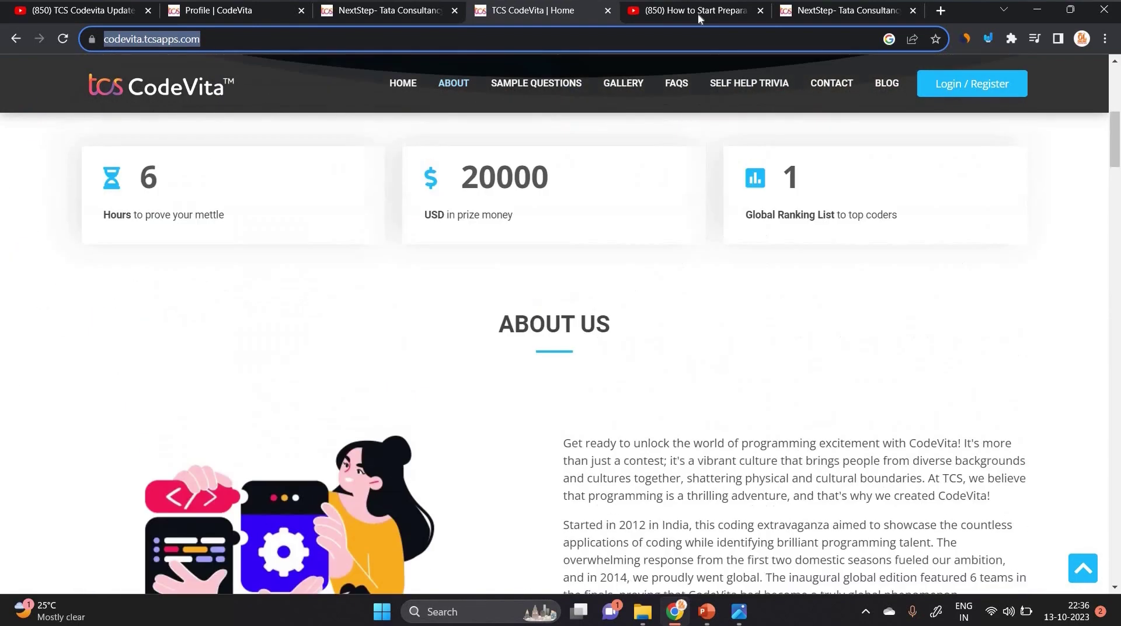
click(698, 12)
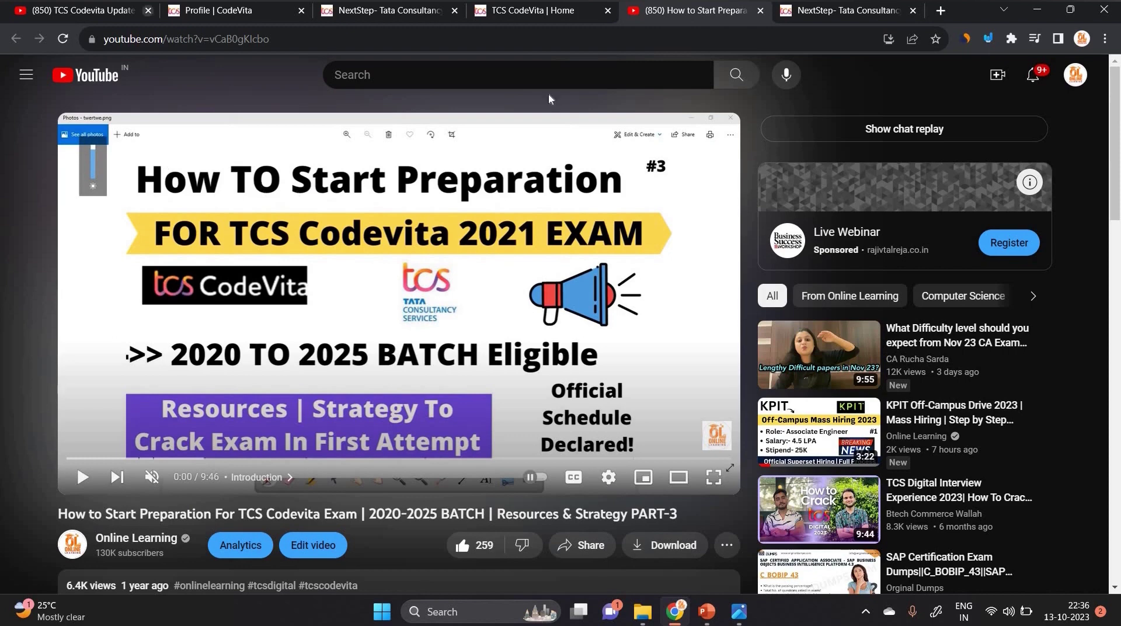
Restore the tcs profile.png 'TCS Codevita Profile Update | Interview Call' thumbnail in Windows Photos
click(738, 611)
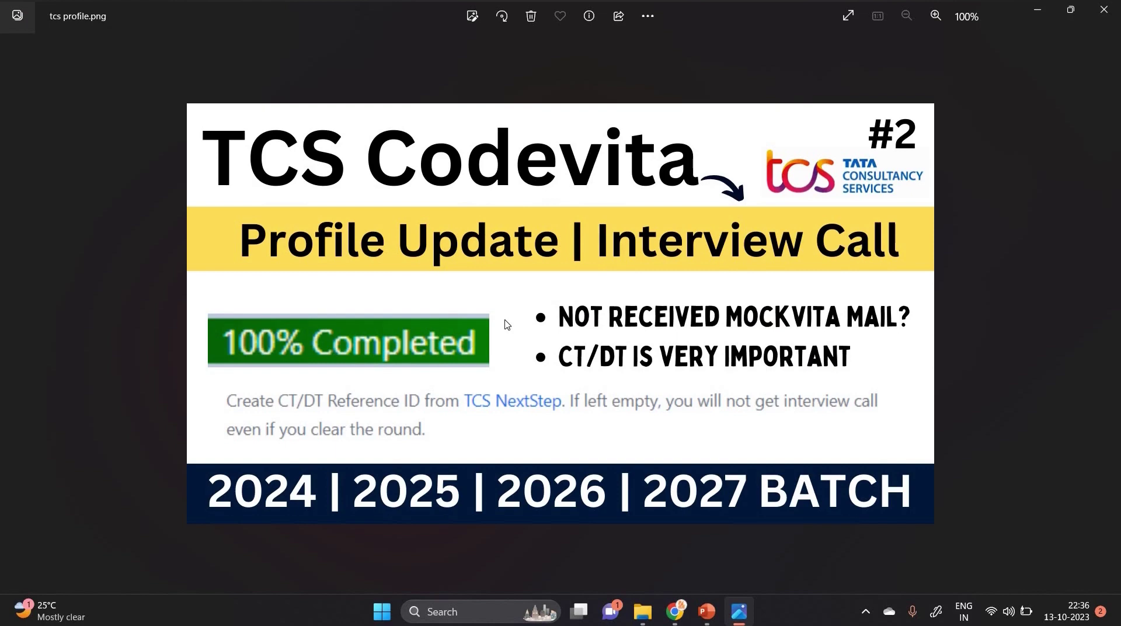